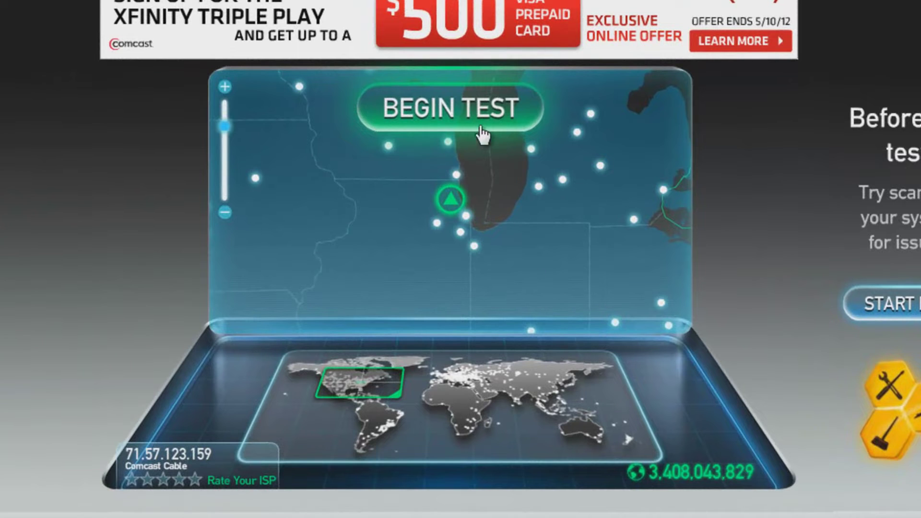
Run a Speedtest.net connection test, getting 13 ms ping, 19.24 Mbps down and 4.19 Mbps up
left_click(464, 127)
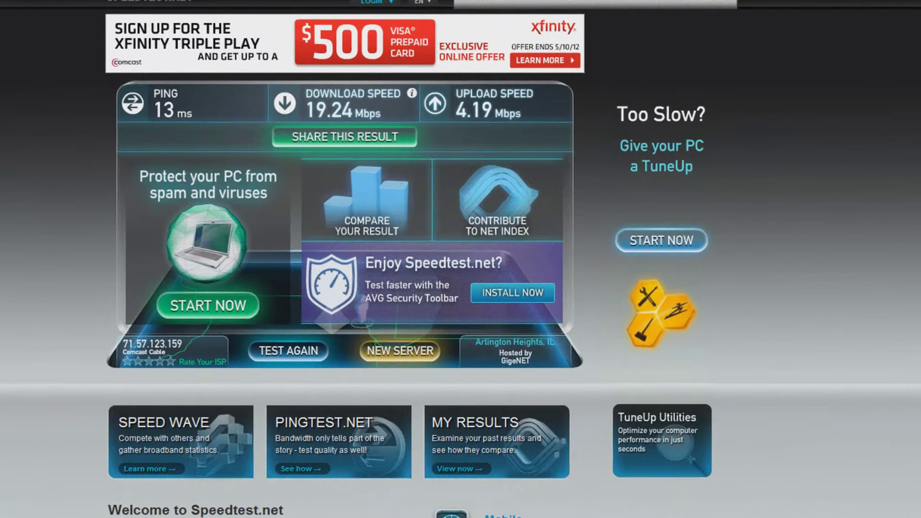
Launch a blank Notepad document and erase the typed word 'Mega'
key("super")
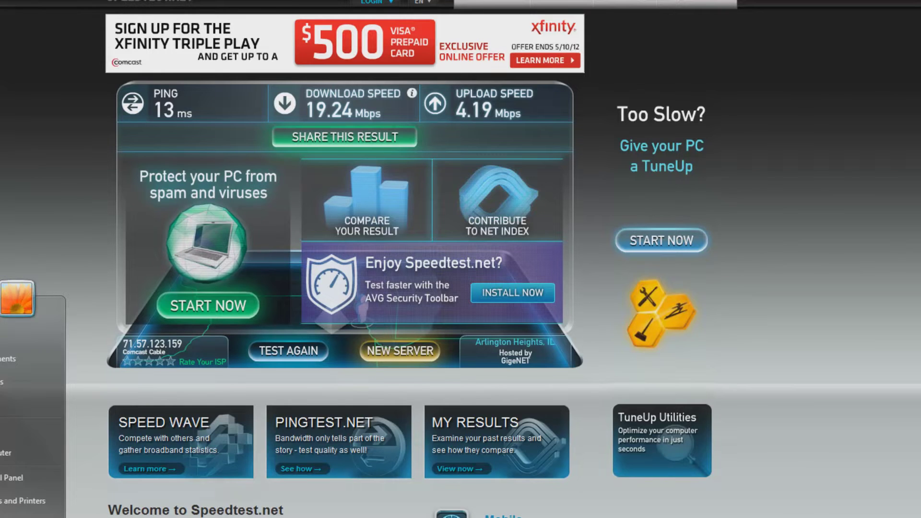
key("Return")
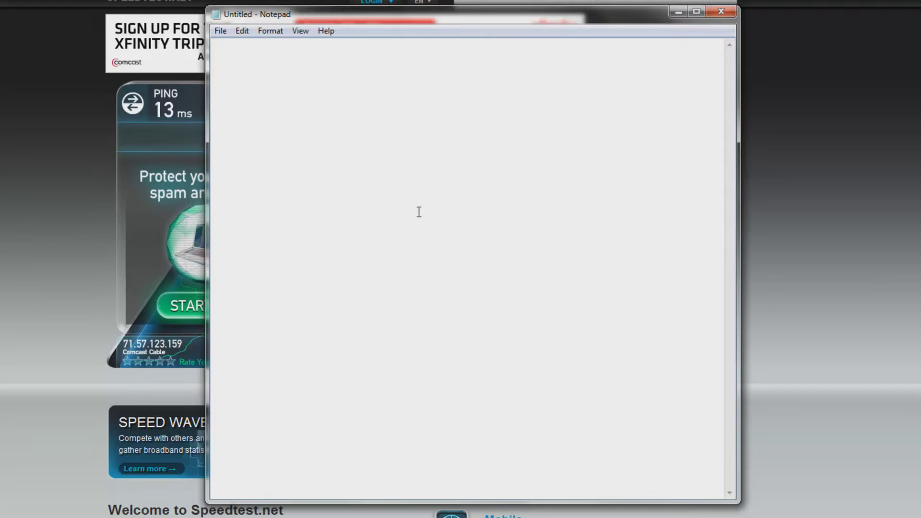
key("alt+F4")
type("Mega")
key("BackSpace")
key("BackSpace")
key("BackSpace")
key("BackSpace")
Type 'bits' on the first line and 'Bytes' on the second
type("b")
key("Return")
type("B")
left_click(219, 43)
type("its")
left_click(218, 52)
type("ytes")
Insert a blank line between the two words and prefix '8 *' to bits
left_click(233, 44)
key("Return")
key("Return")
type("8 *")
In Calculator, divide the 19.24 download speed by 8, giving 2.405
key("alt+Tab")
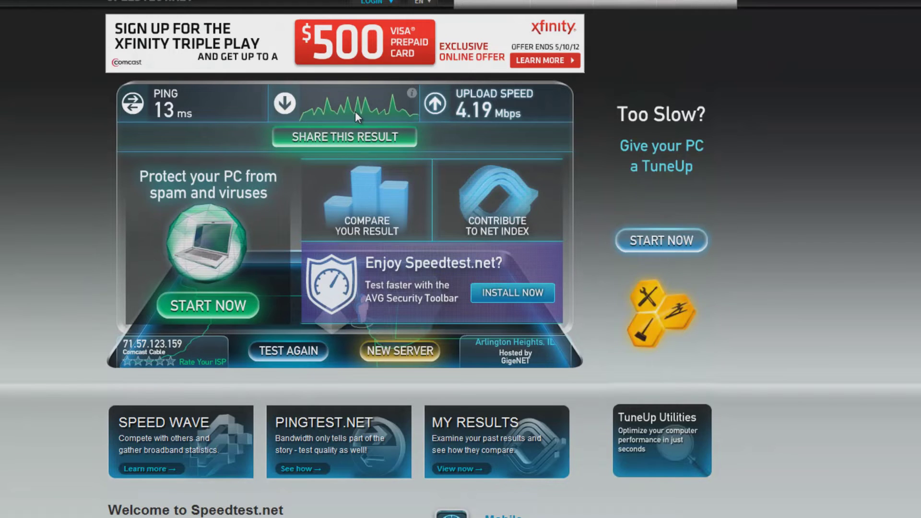
key("super")
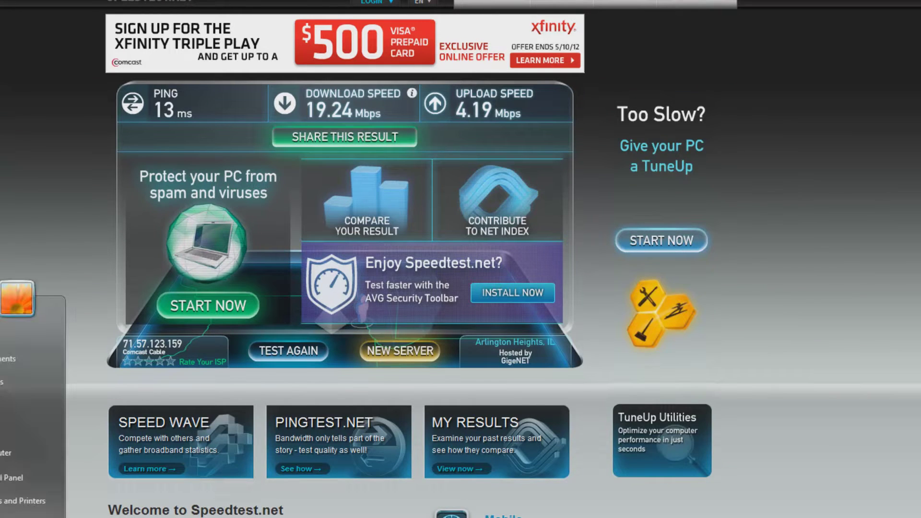
key("Return")
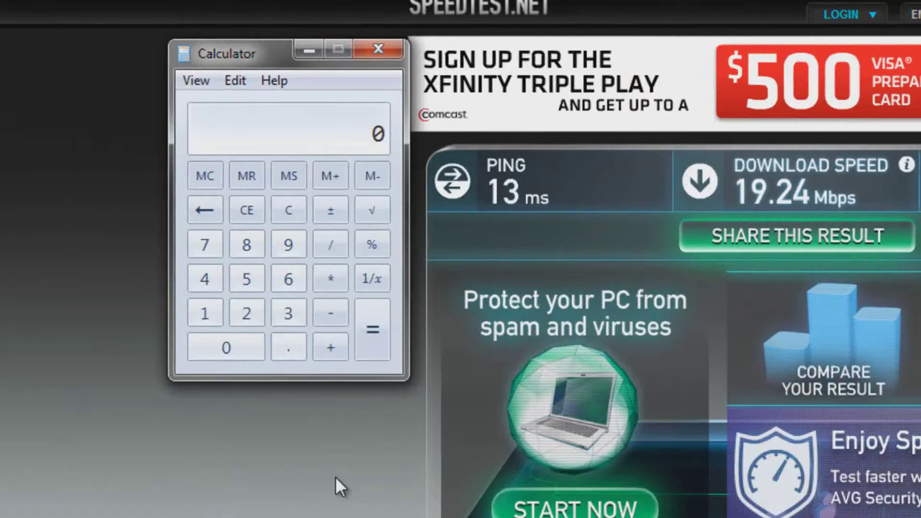
type("19.24")
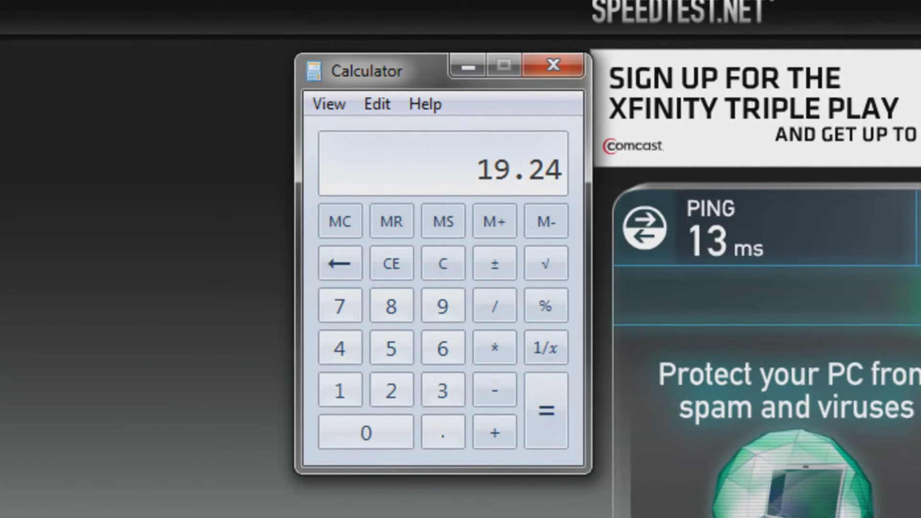
key("slash")
type("8")
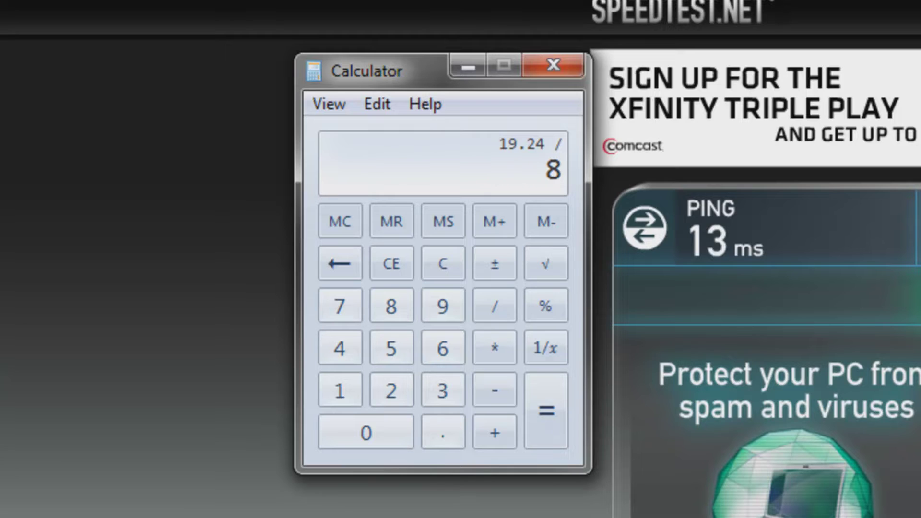
key("Return")
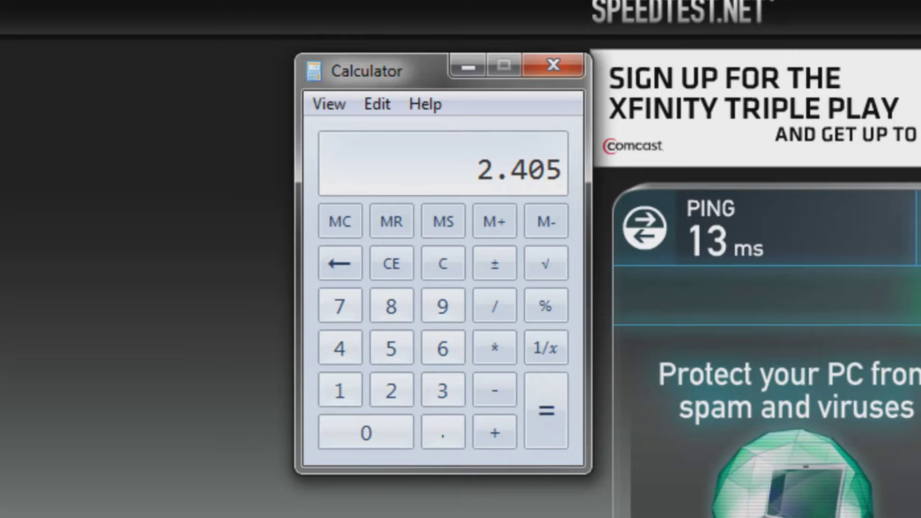
Clear the entry and compute 4.19 / 8, giving 0.52375
left_click(405, 275)
type("4.1")
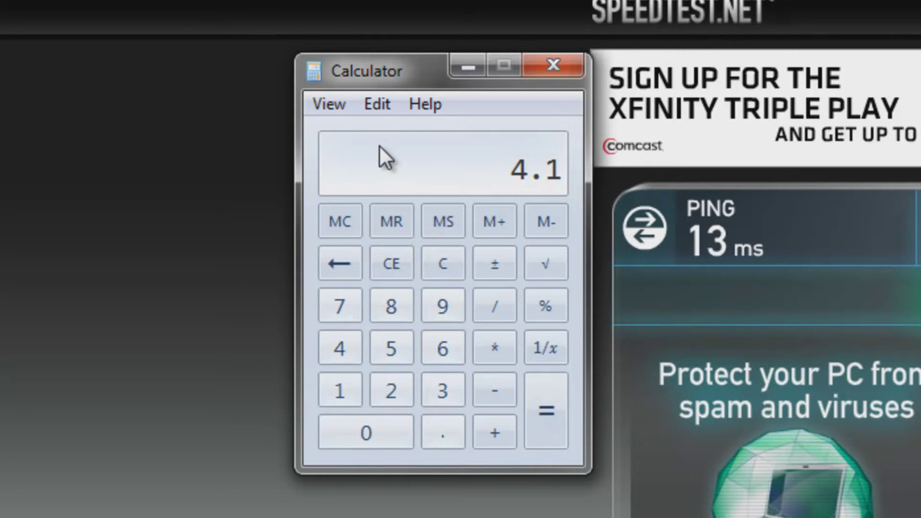
type("9/8")
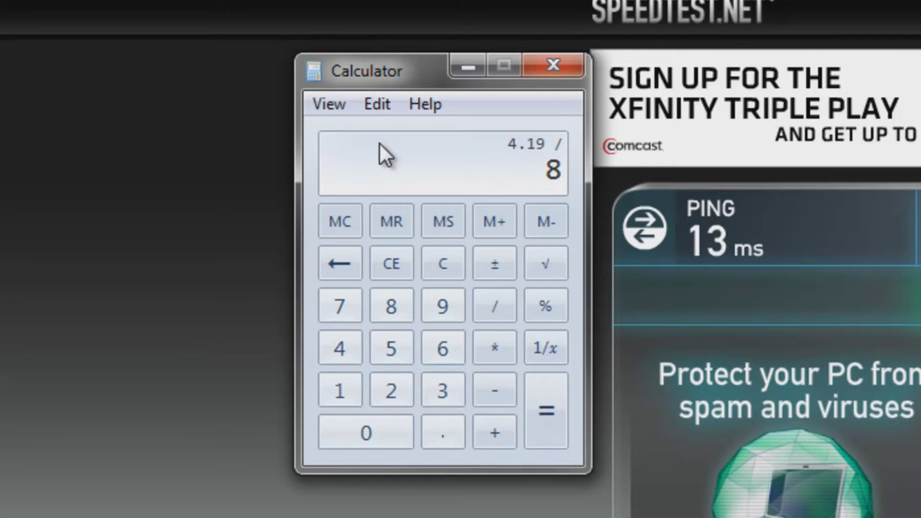
key("Return")
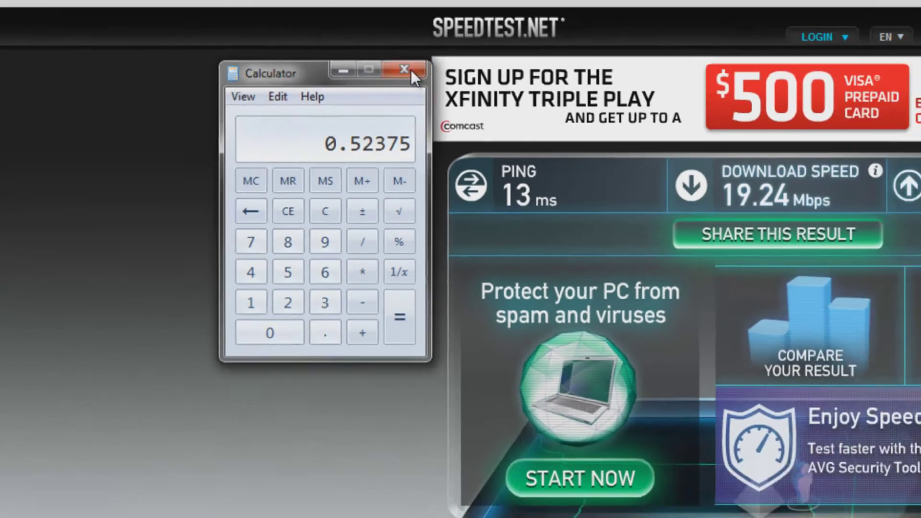
Close Calculator and search 'ubuntu' in a new tab to reach the Ubuntu home page
left_click(553, 65)
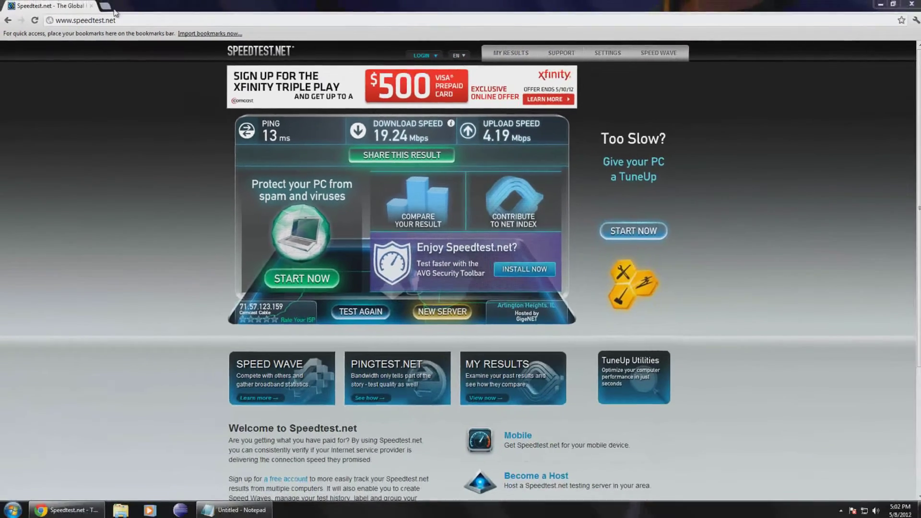
left_click(106, 6)
type("ubun")
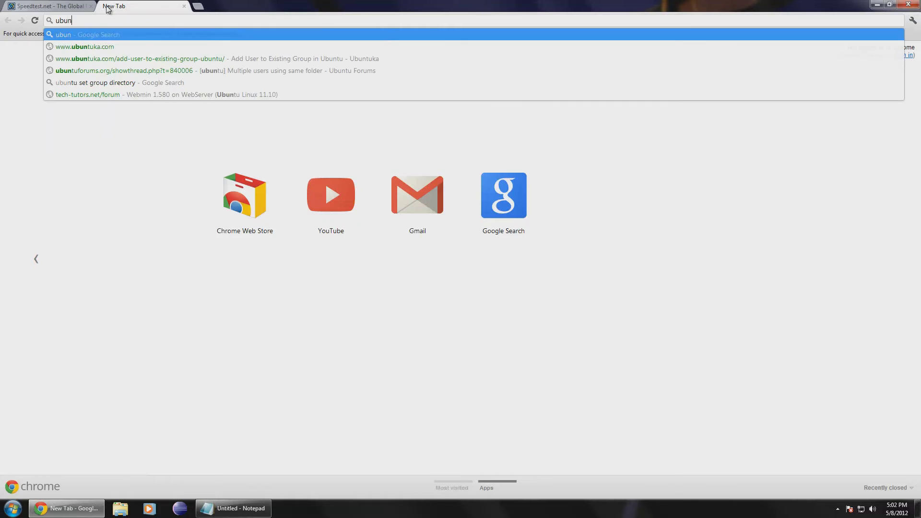
type("tu")
key("Return")
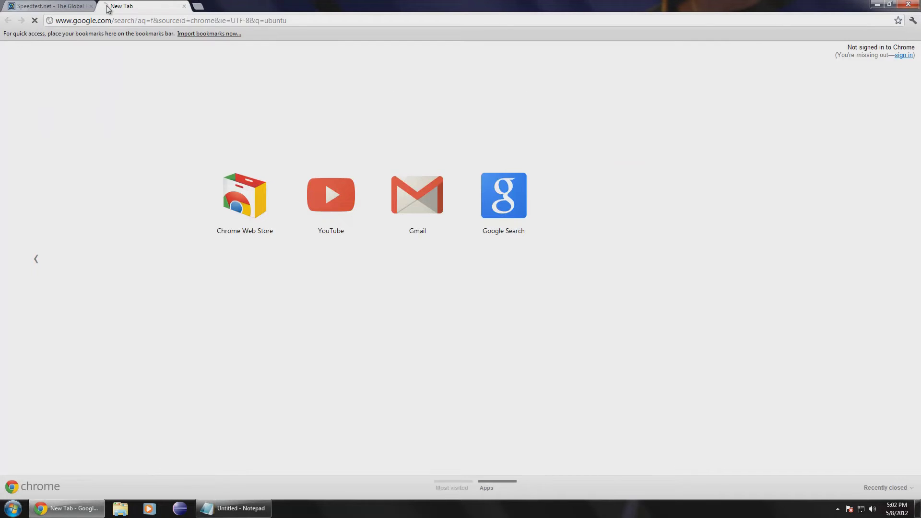
left_click(140, 135)
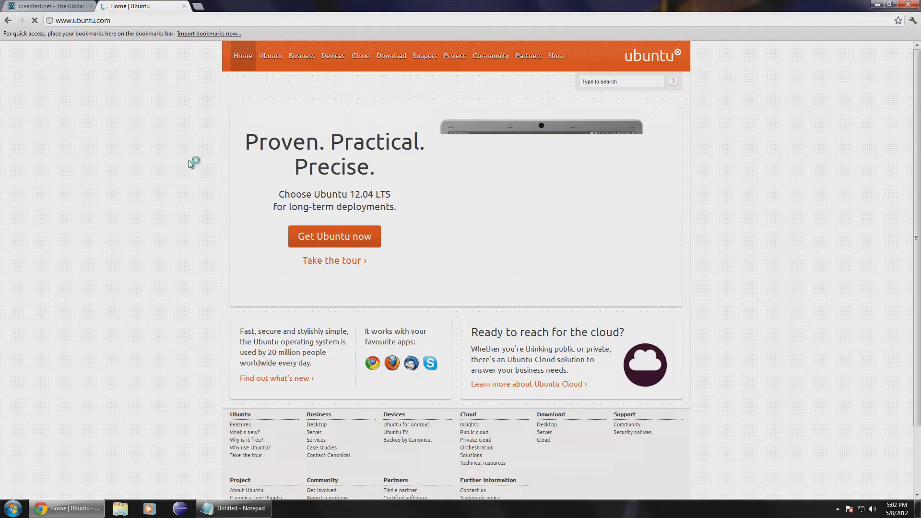
Start the 32-bit Ubuntu Desktop 12.04 LTS download from the download page
left_click(392, 56)
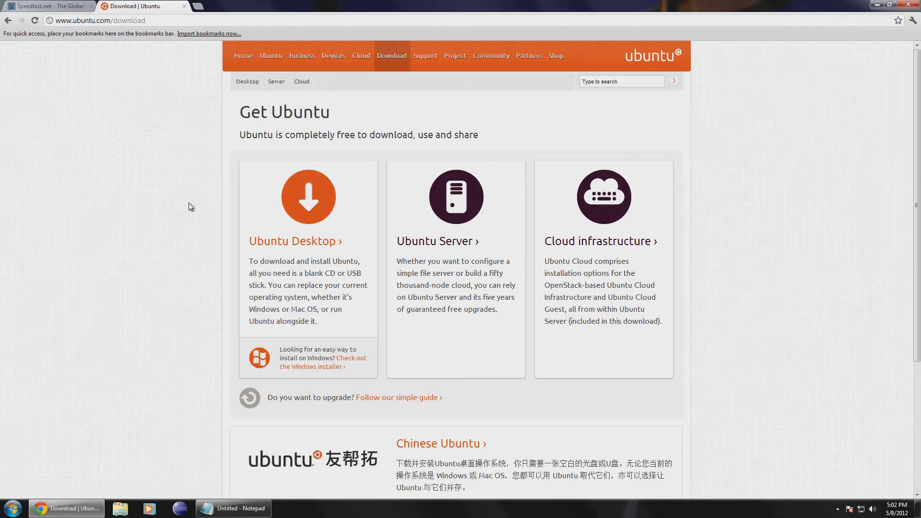
left_click(302, 198)
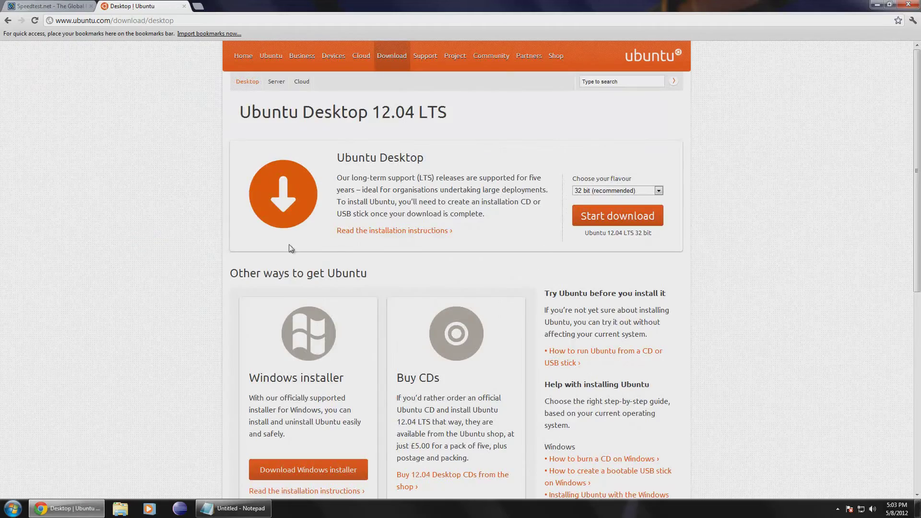
left_click(608, 217)
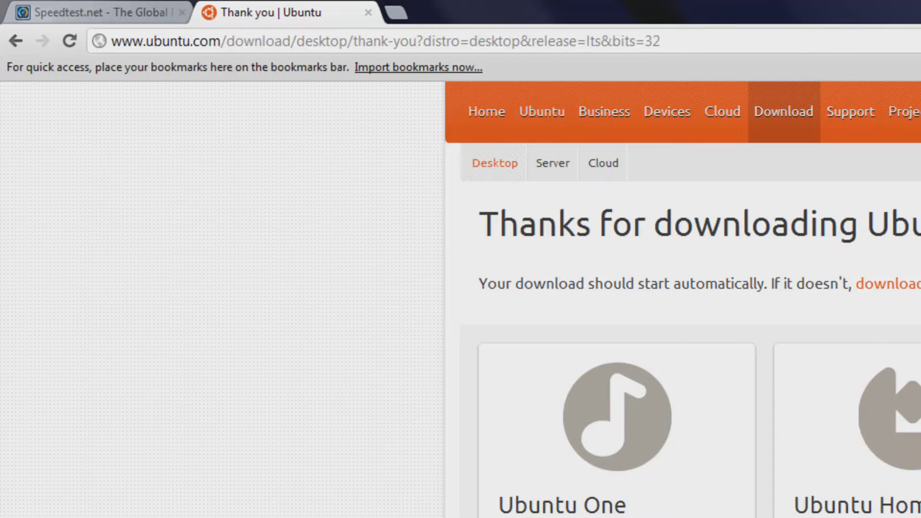
Cancel the Ubuntu ISO in Chrome's Downloads list and go back to the Speedtest.net tab
key("ctrl+j")
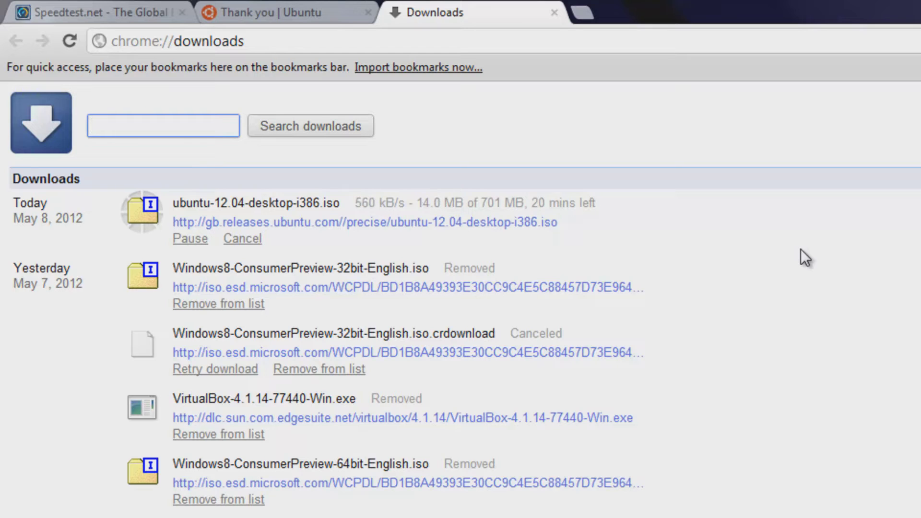
left_click(242, 239)
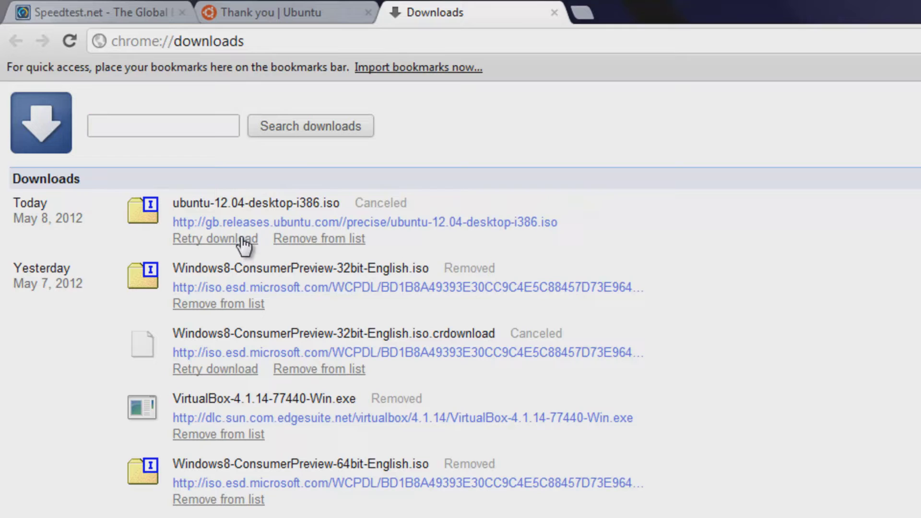
left_click(554, 13)
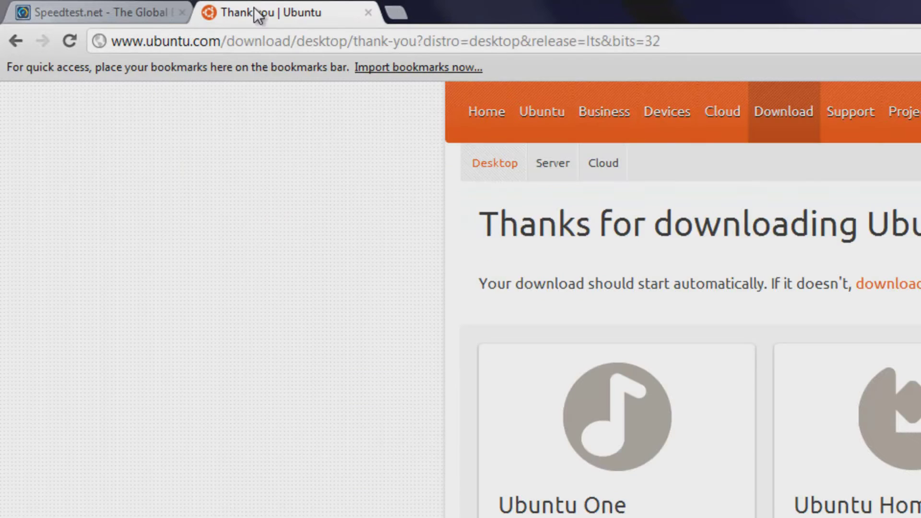
left_click(129, 6)
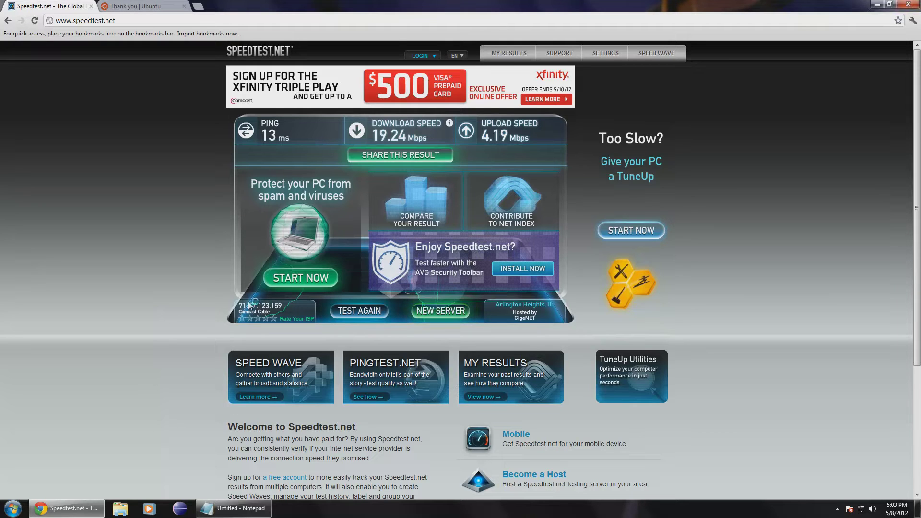
Show Task Manager's Networking graphs, resize the Adapter Name column, and select Local Area Connection
key("ctrl+shift+Escape")
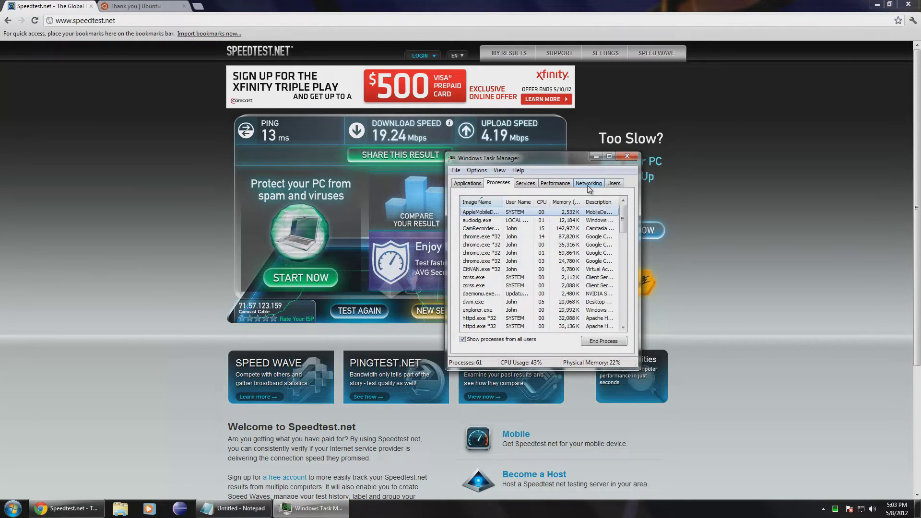
left_click(588, 184)
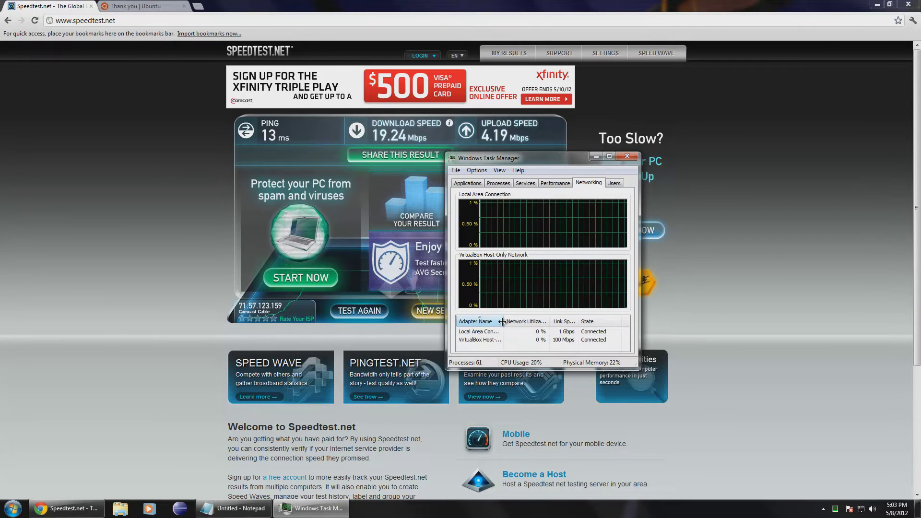
left_click_drag(502, 324, 514, 322)
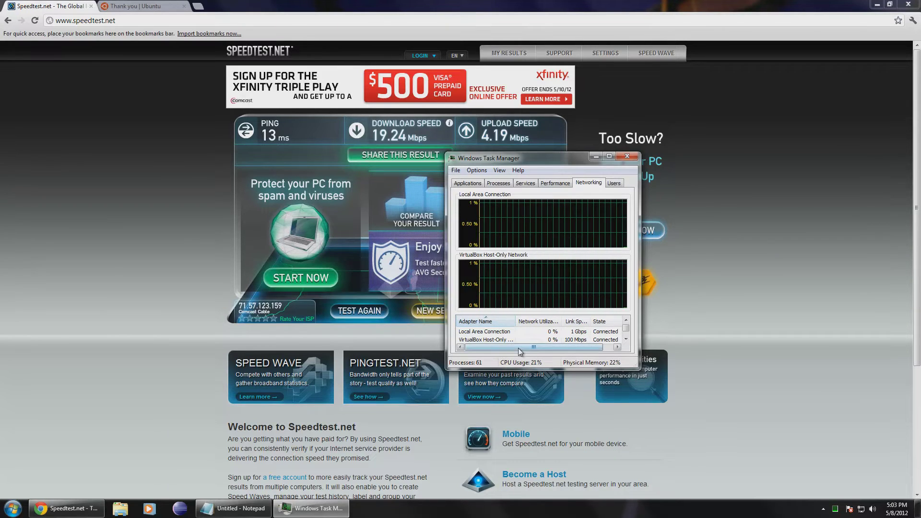
left_click_drag(546, 347, 549, 342)
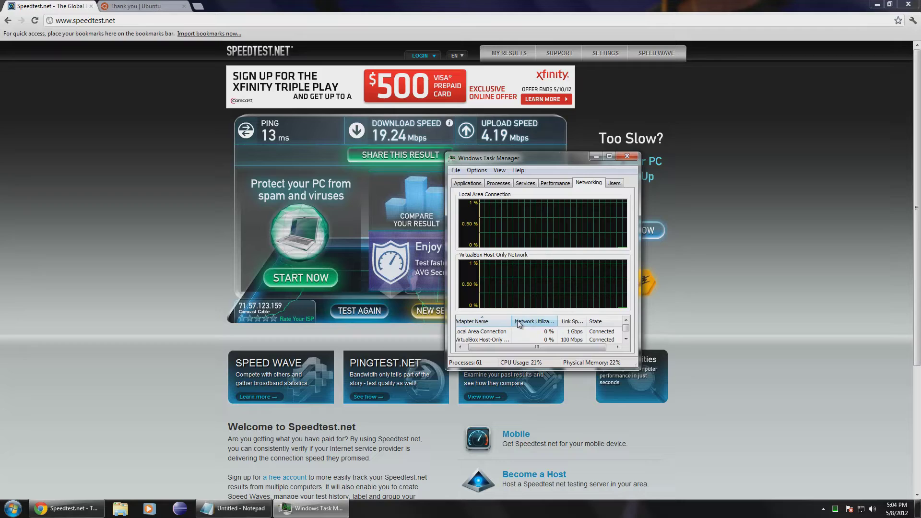
left_click_drag(512, 322, 509, 326)
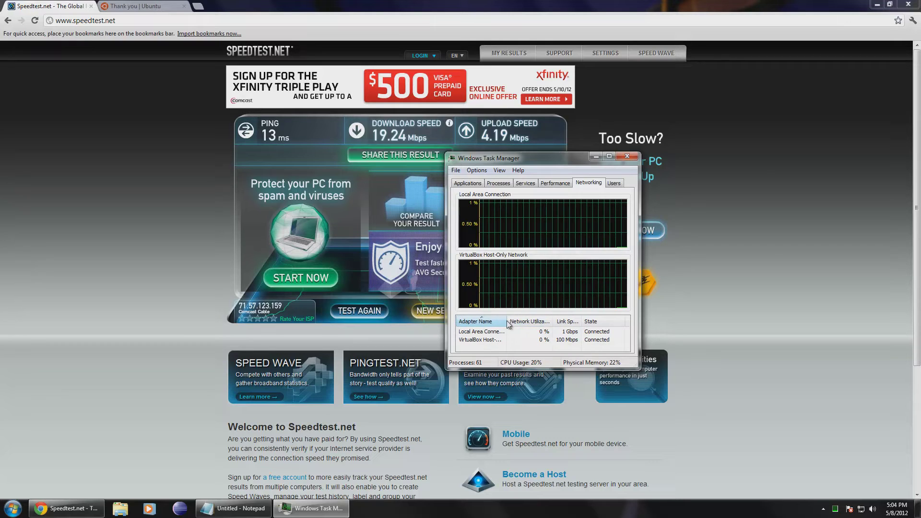
left_click(532, 332)
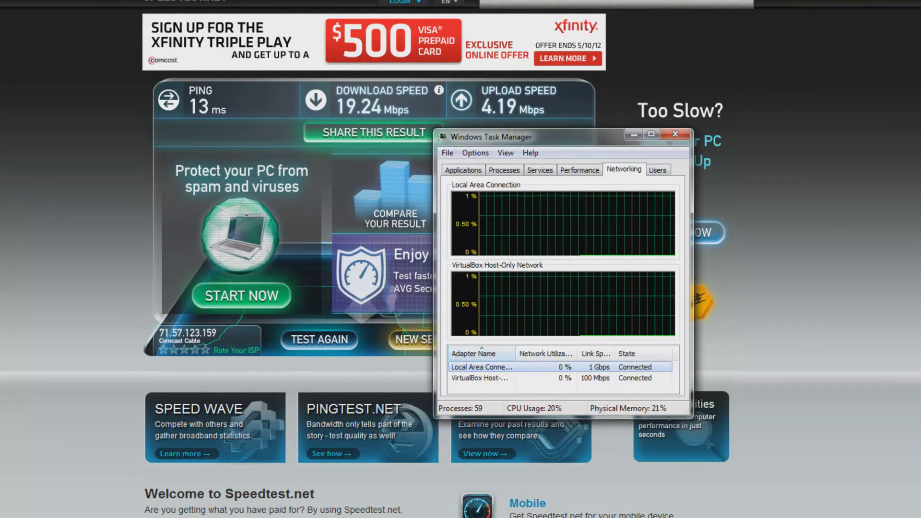
Go through Control Panel's Network and Sharing Center to the network adapter list
key("super")
left_click(68, 463)
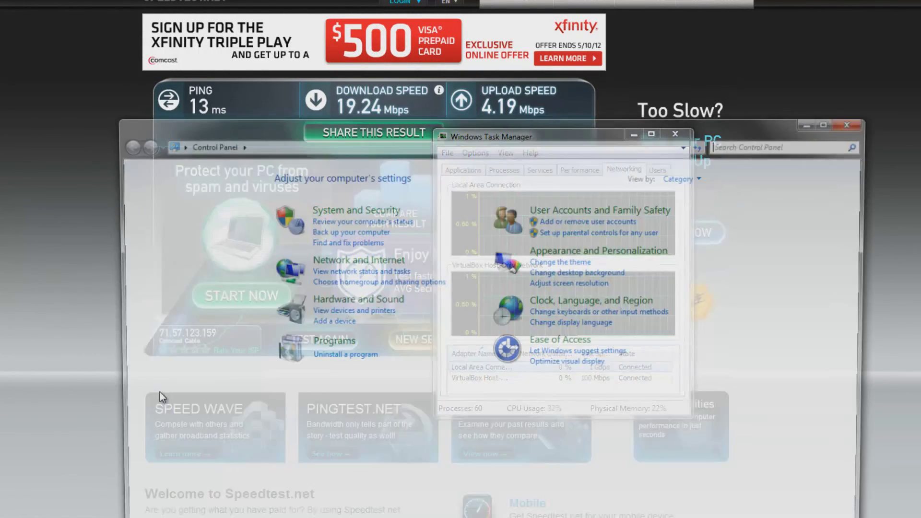
left_click(361, 260)
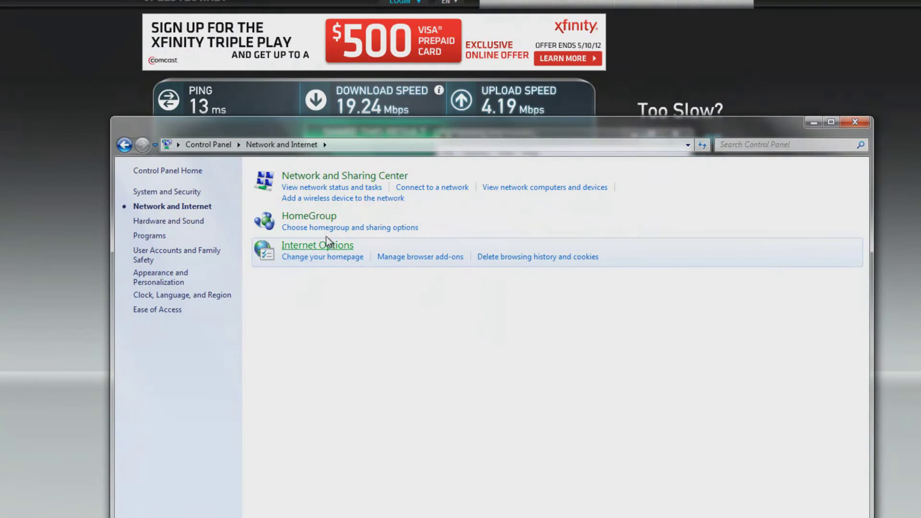
left_click(319, 176)
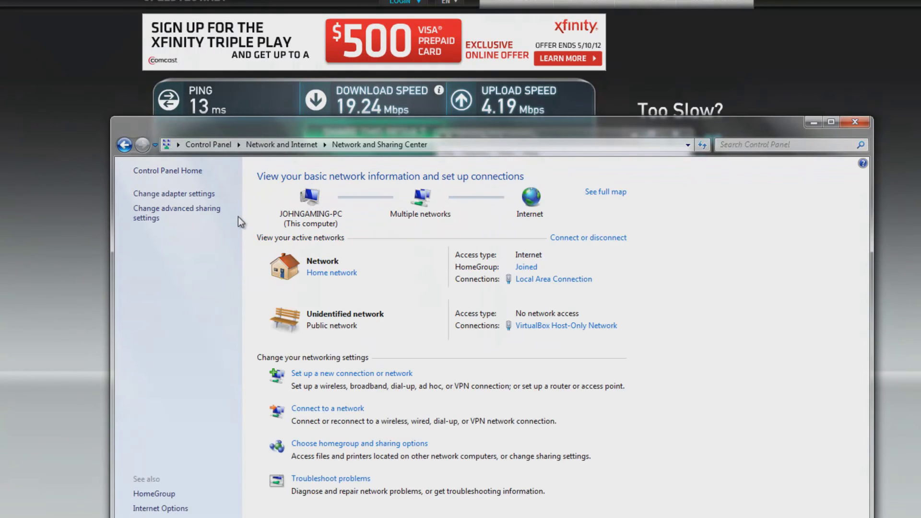
left_click(190, 194)
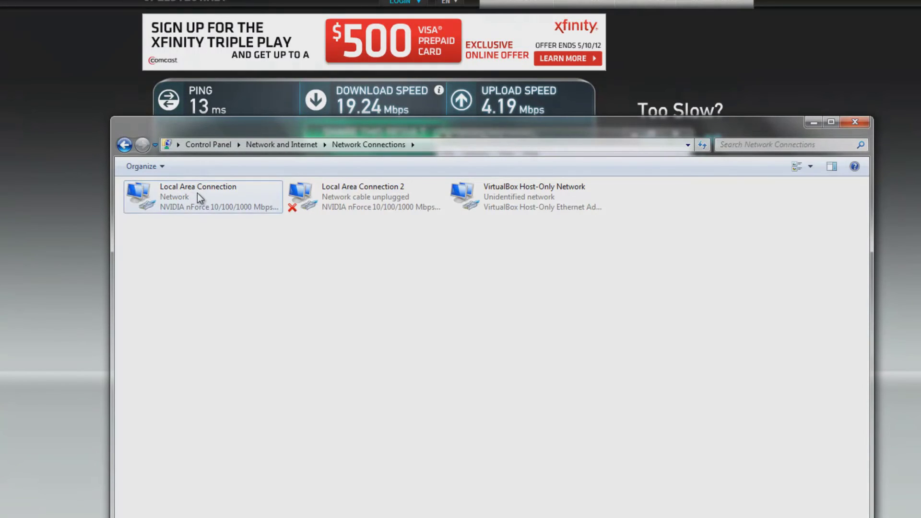